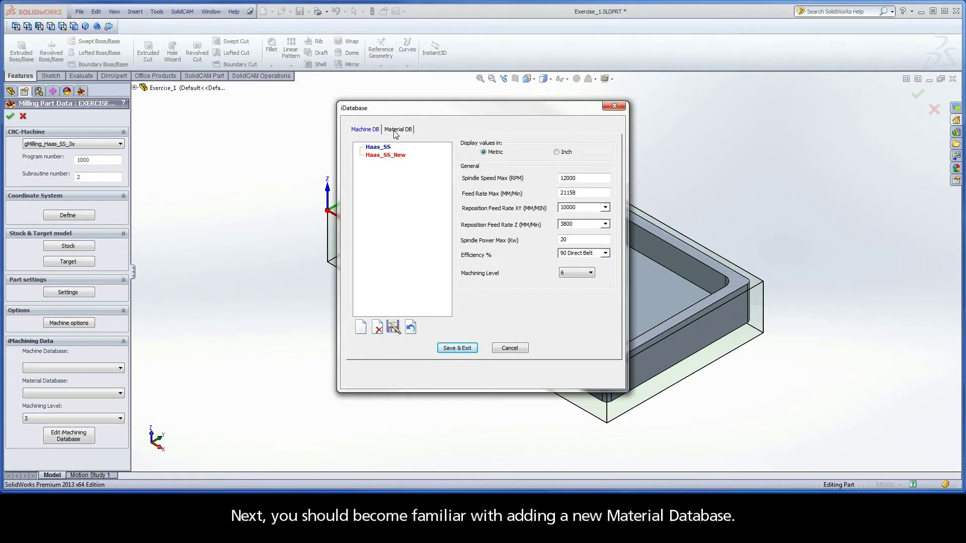
Switch iDatabase to the Material DB tab and start a new material file.
{"action": "left_click", "coordinate": [396, 131]}
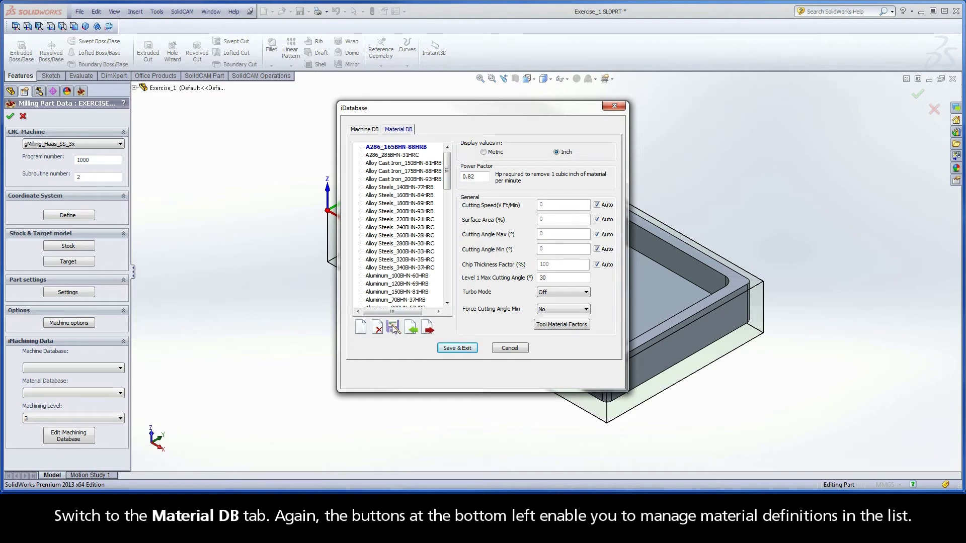
{"action": "left_click", "coordinate": [361, 328]}
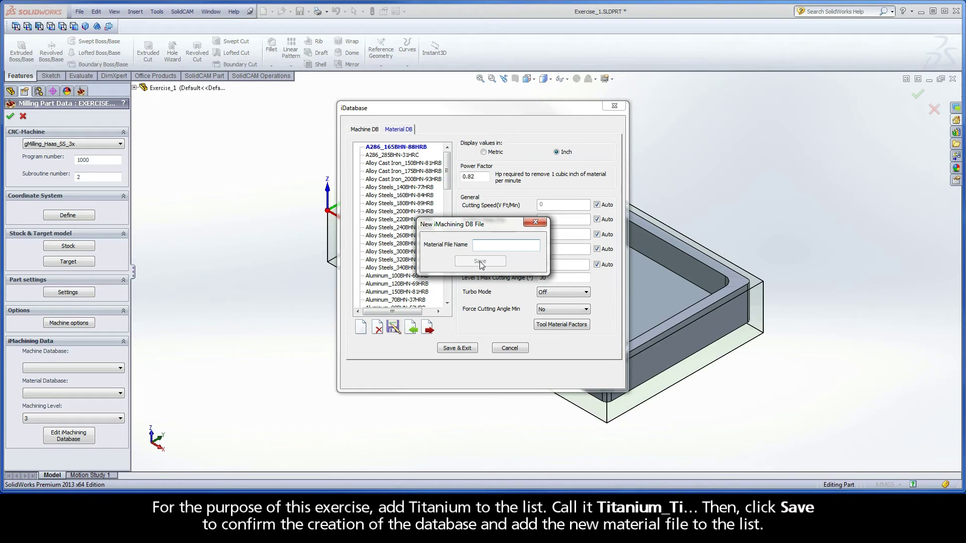
Name the new material file Titanium_Ti and save it.
{"action": "type", "text": "Titanium_Ti"}
{"action": "left_click", "coordinate": [480, 262]}
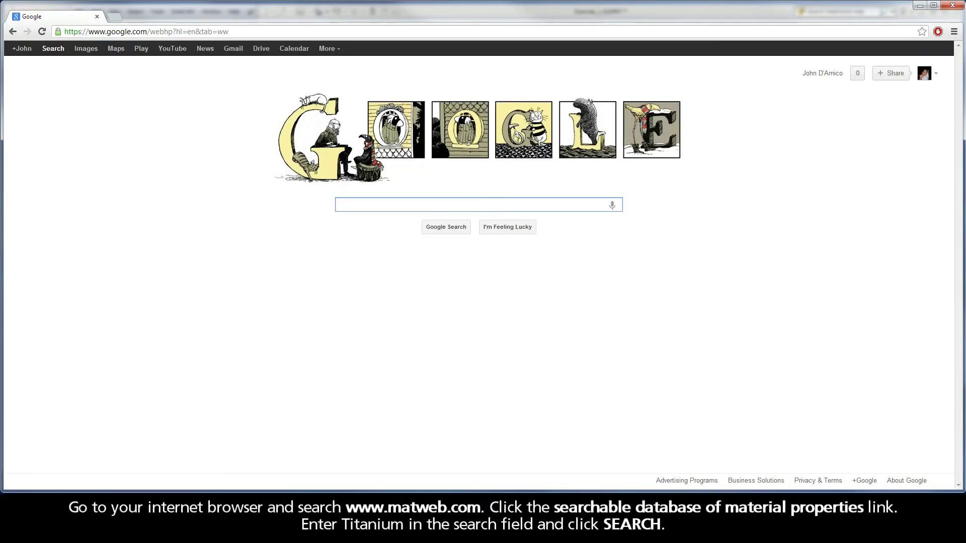
{"action": "left_click", "coordinate": [266, 31]}
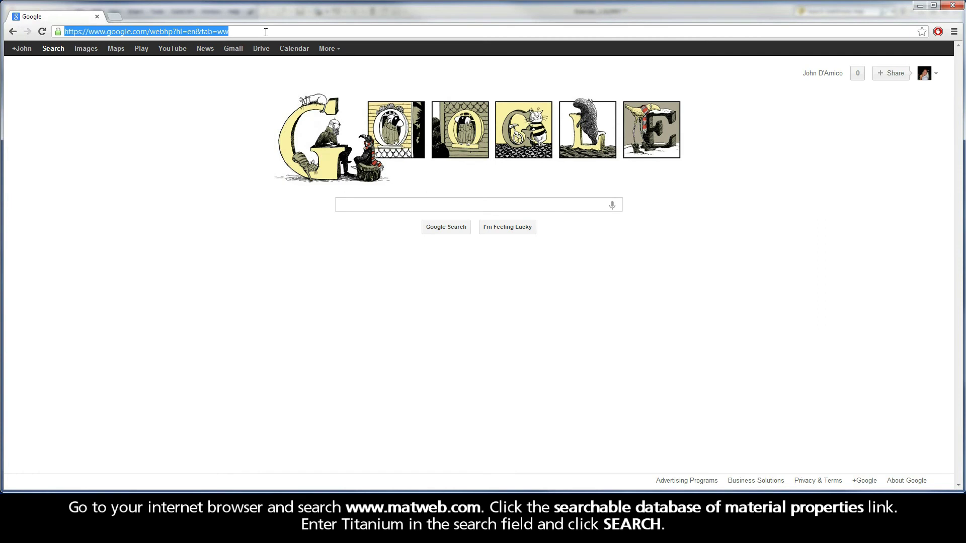
{"action": "type", "text": "www.ma"}
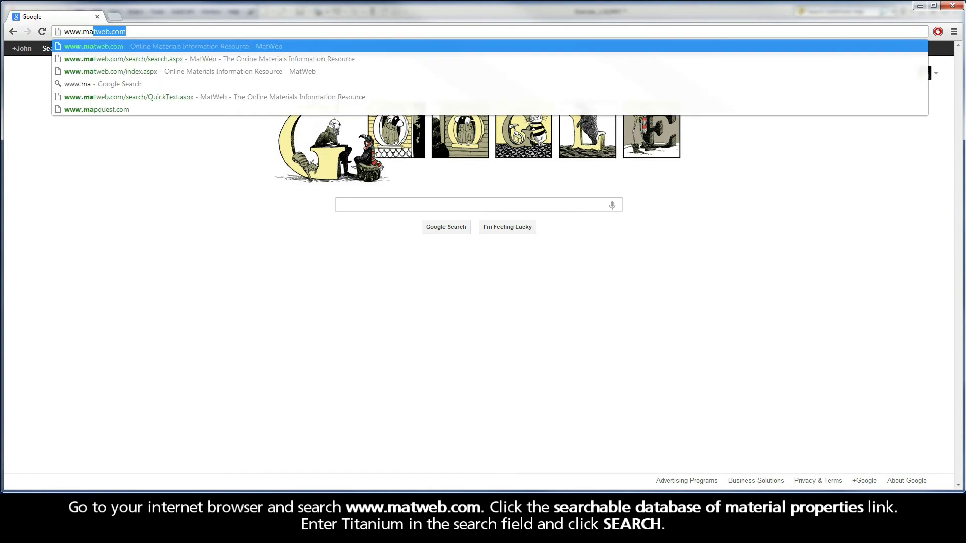
{"action": "type", "text": "t"}
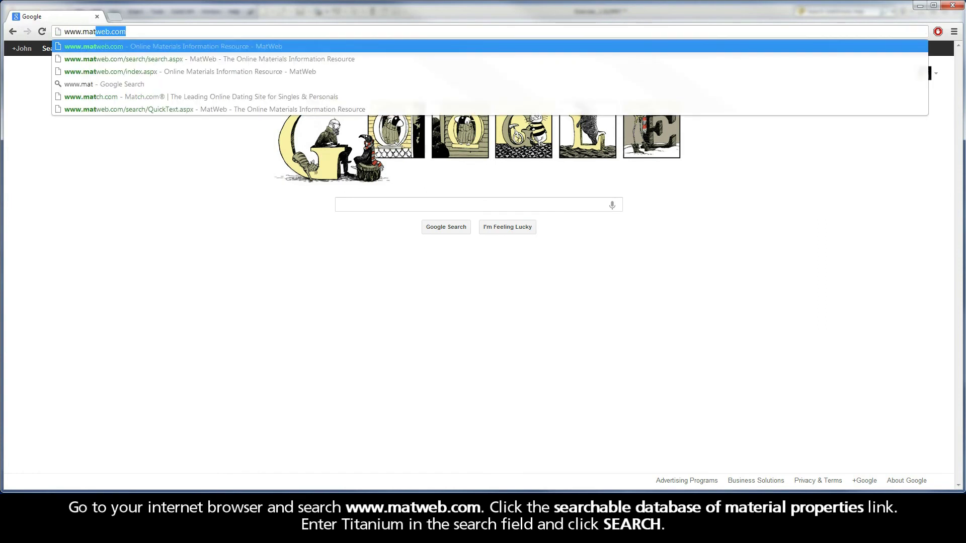
{"action": "left_click", "coordinate": [122, 46]}
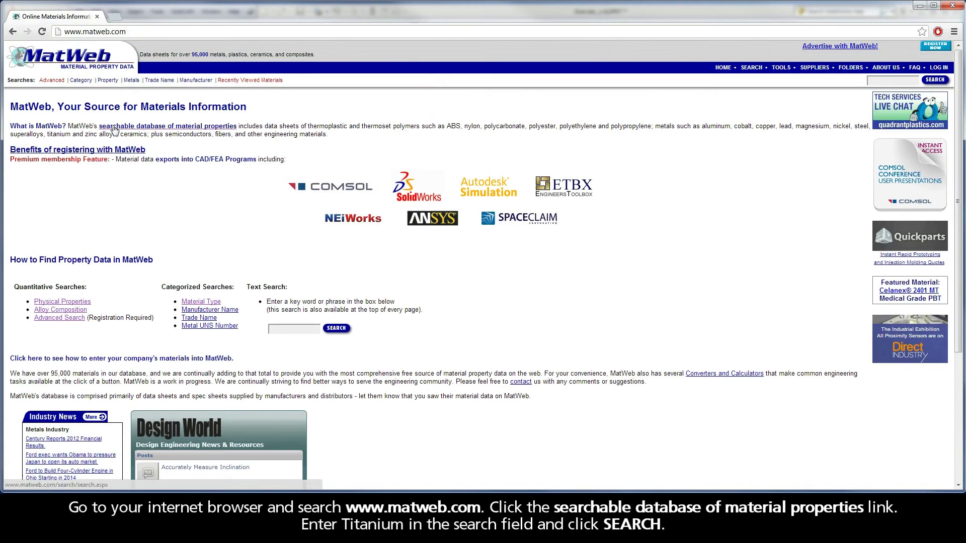
{"action": "left_click", "coordinate": [218, 130]}
Quick-search MatWeb for Titanium.
{"action": "left_click", "coordinate": [55, 220]}
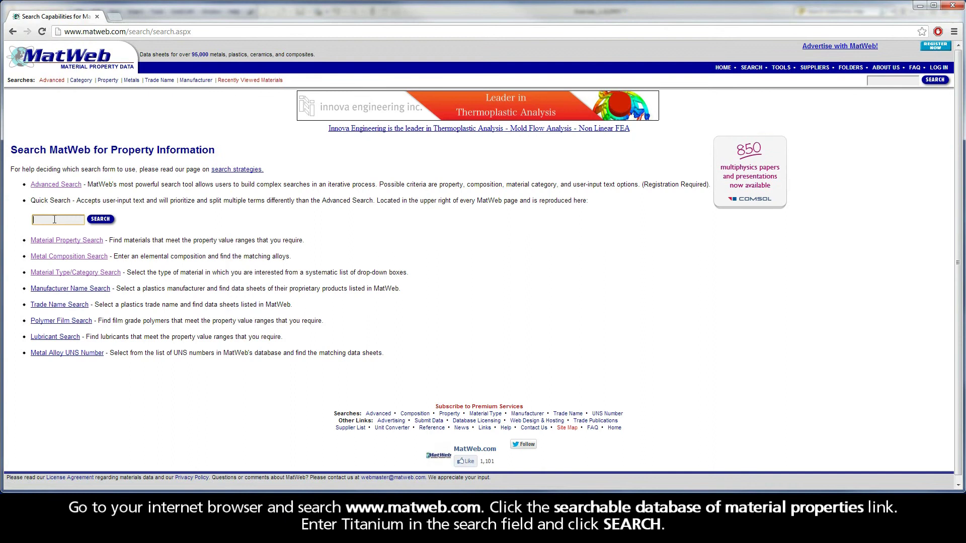
{"action": "type", "text": "T"}
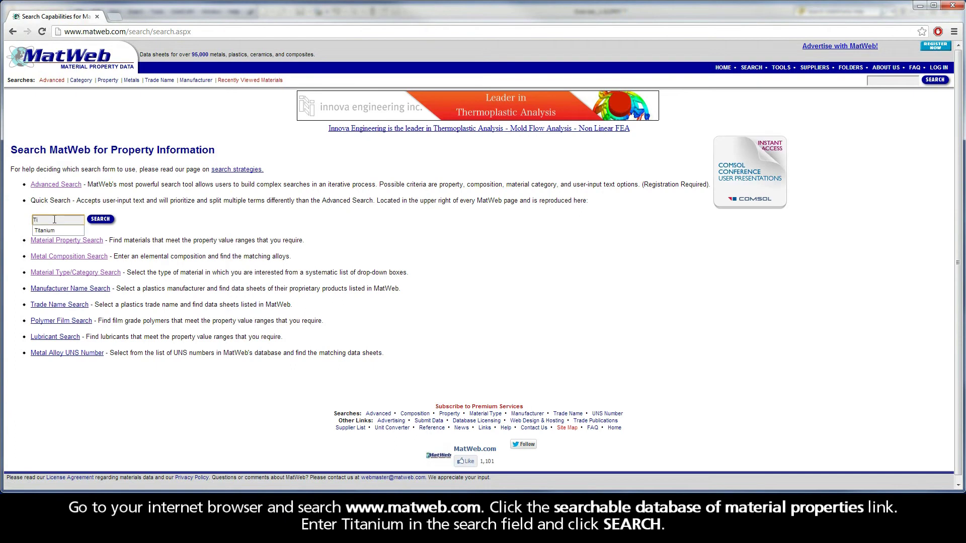
{"action": "type", "text": "i"}
{"action": "left_click", "coordinate": [50, 231]}
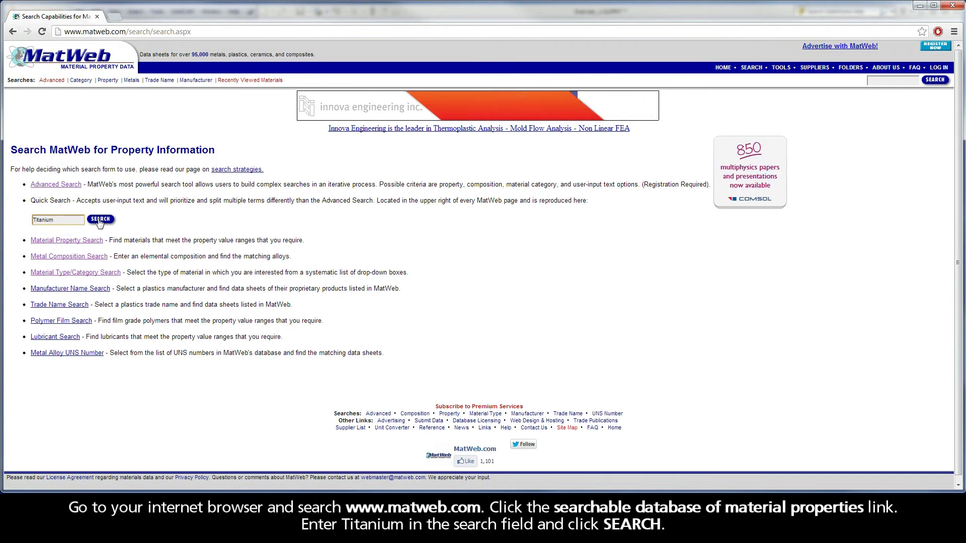
{"action": "left_click", "coordinate": [99, 220]}
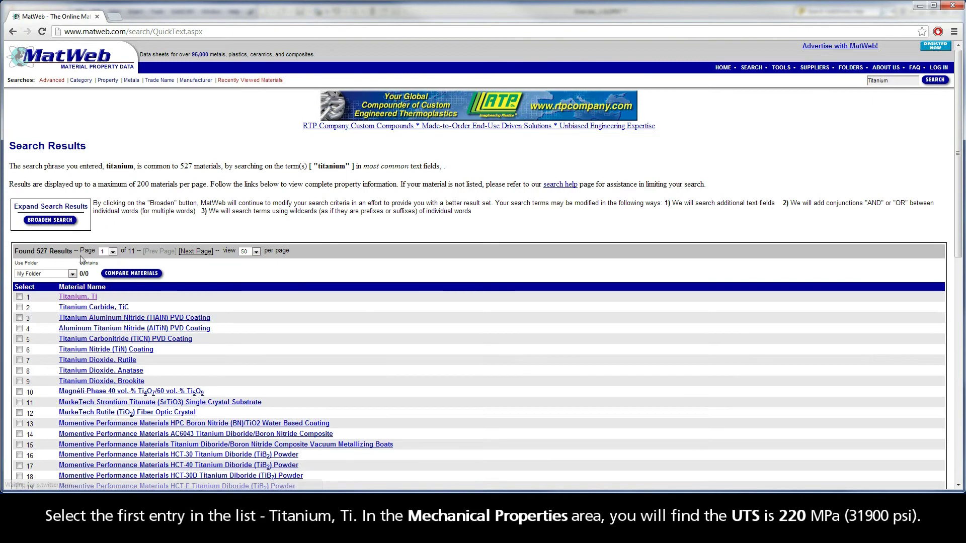
Open the Titanium, Ti datasheet and scroll to its 220 MPa ultimate tensile strength.
{"action": "left_click", "coordinate": [78, 297]}
{"action": "scroll", "coordinate": [79, 301], "scroll_direction": "down", "scroll_amount": 1}
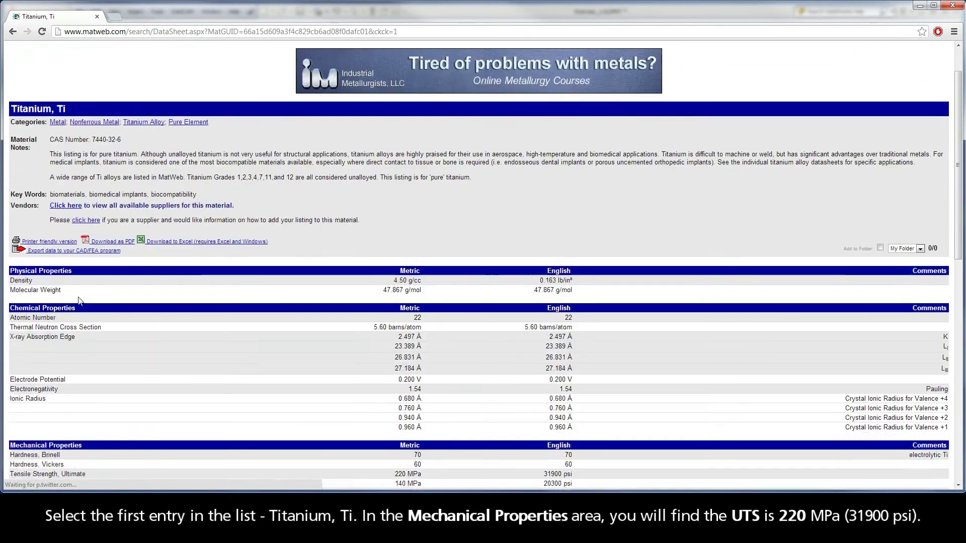
{"action": "scroll", "coordinate": [79, 301], "scroll_direction": "down", "scroll_amount": 5}
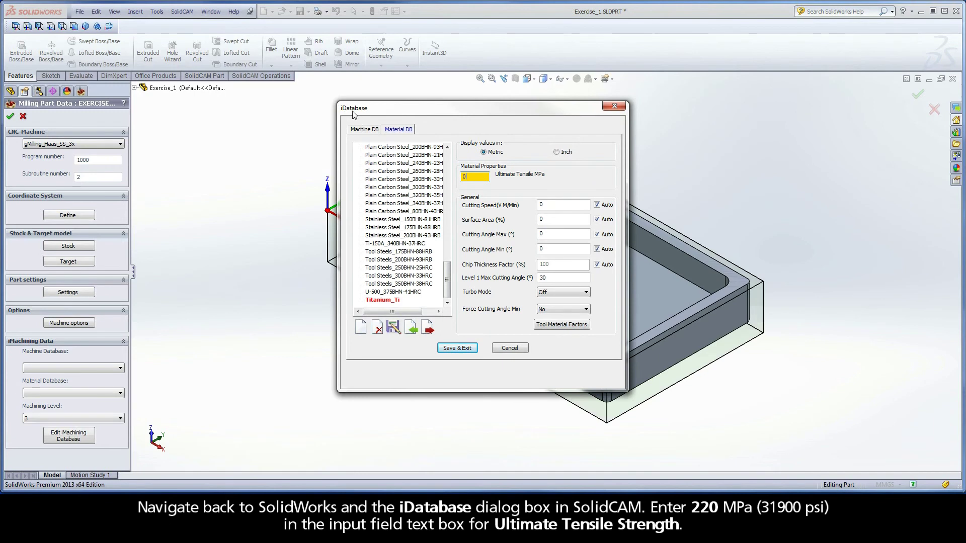
Enter 220 as Titanium_Ti's Ultimate Tensile MPa and save and exit the database.
{"action": "left_click_drag", "start_coordinate": [470, 176], "coordinate": [458, 179]}
{"action": "type", "text": "220"}
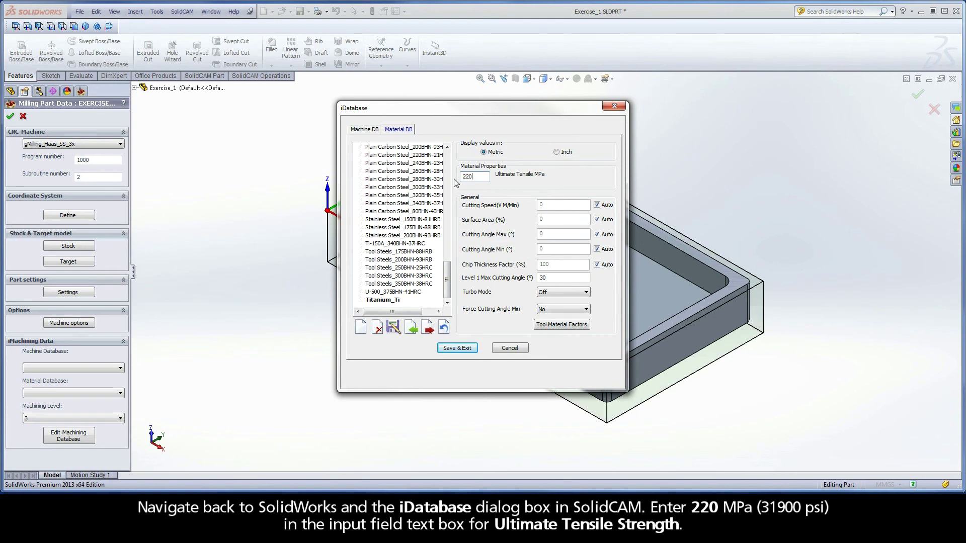
{"action": "left_click", "coordinate": [458, 348]}
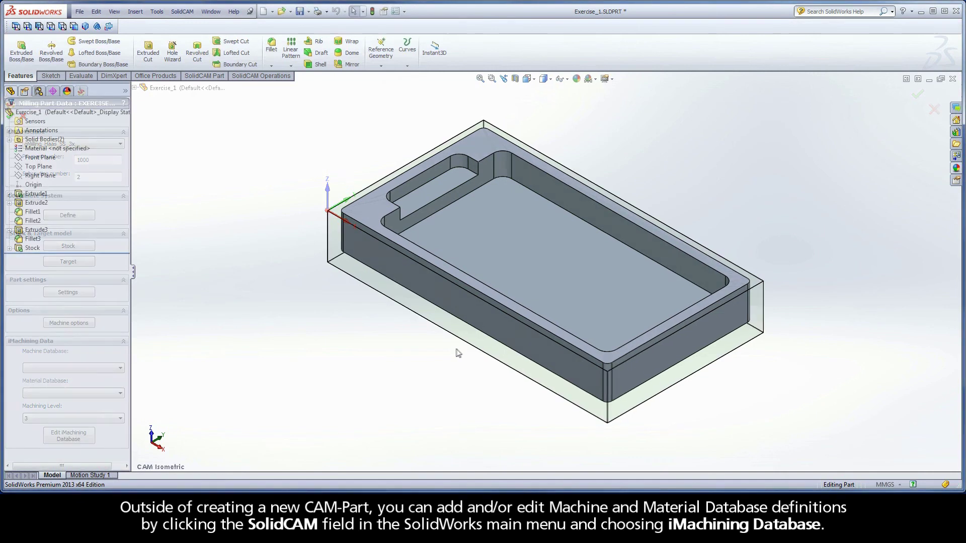
{"action": "left_click", "coordinate": [180, 12]}
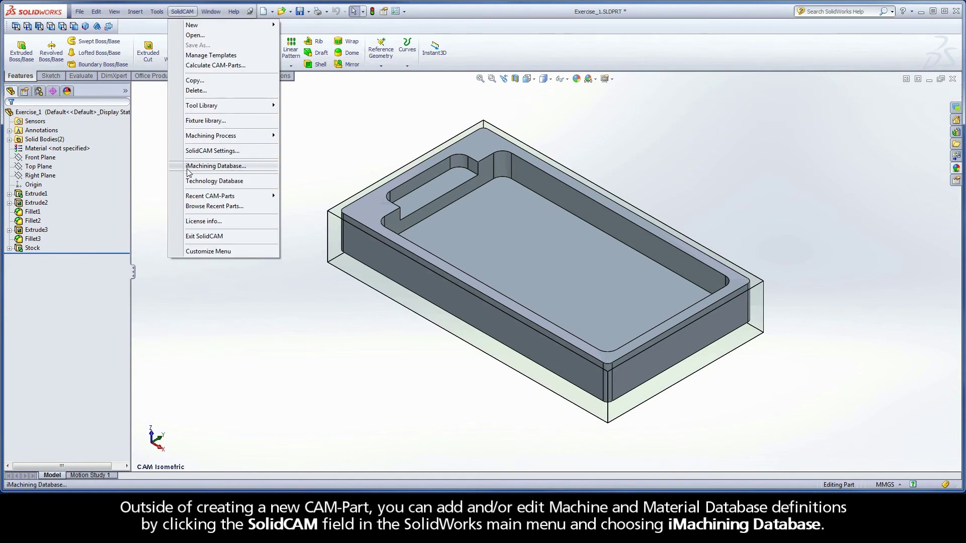
{"action": "left_click", "coordinate": [230, 168]}
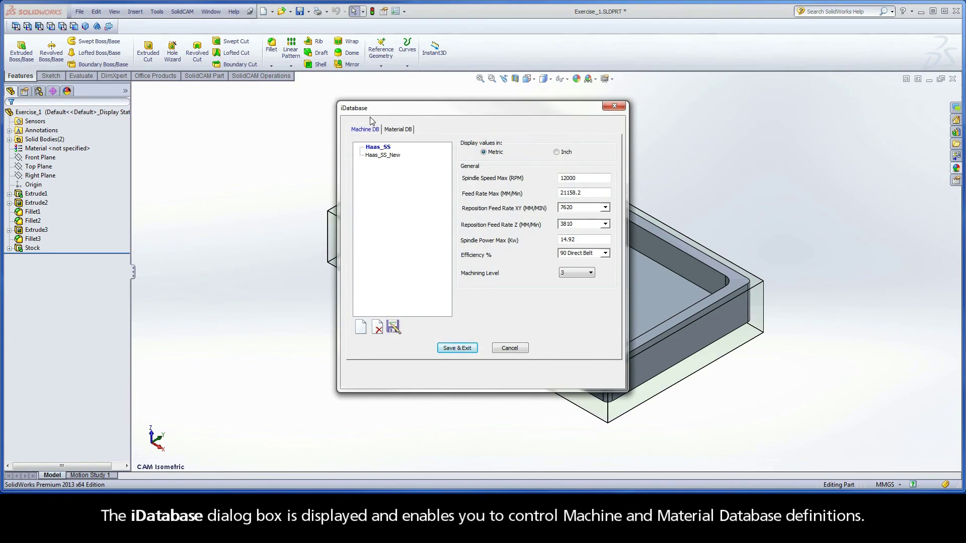
{"action": "left_click", "coordinate": [400, 132]}
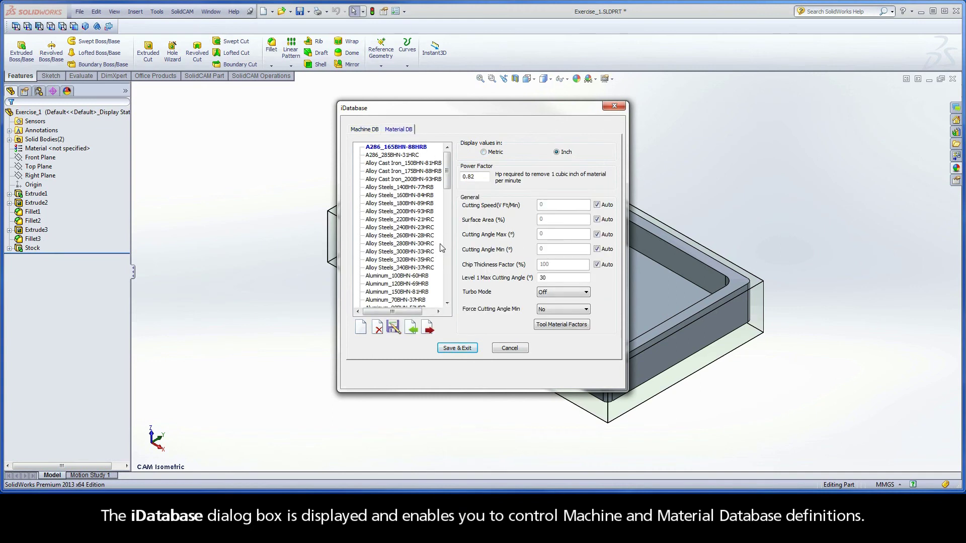
{"action": "left_click", "coordinate": [454, 349]}
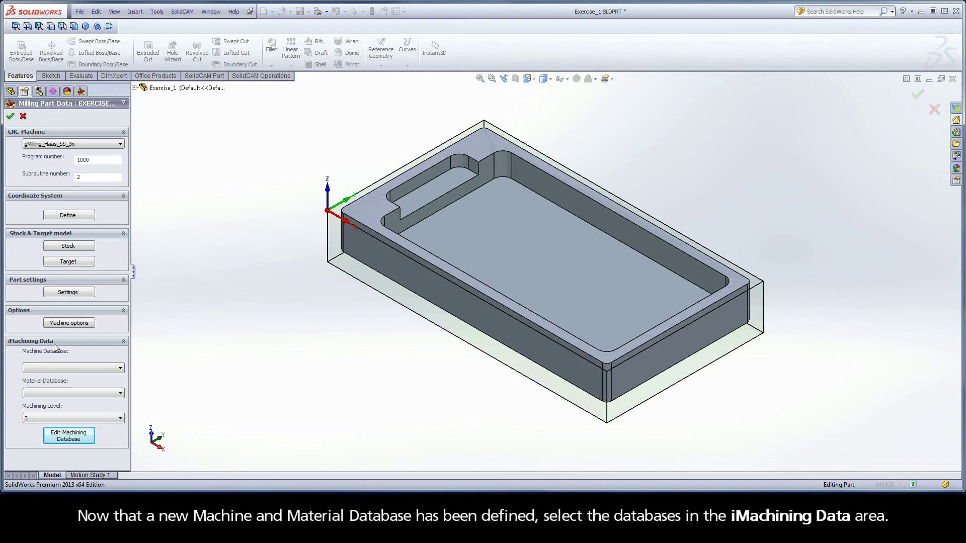
Choose Haas_SS_New as the machine database and keep Machining Level 6.
{"action": "left_click", "coordinate": [121, 369]}
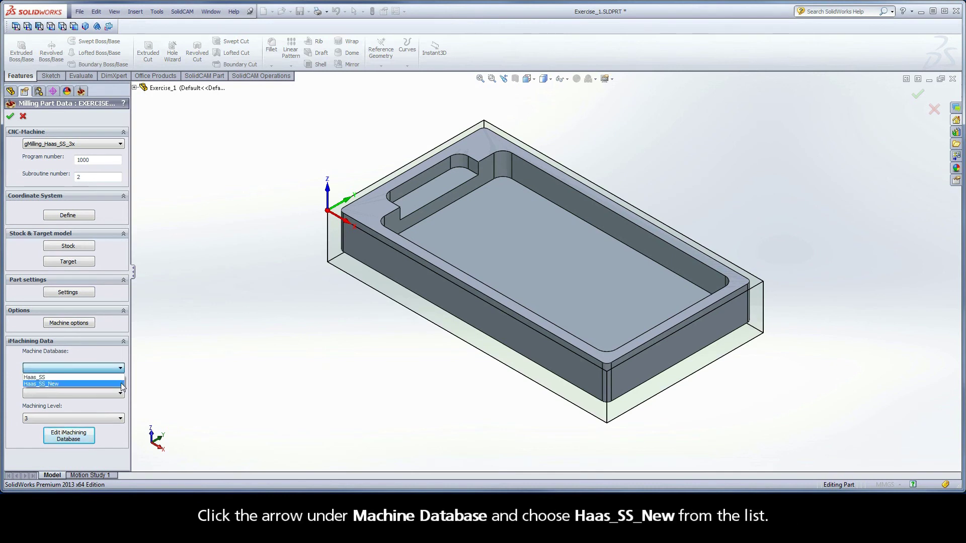
{"action": "left_click", "coordinate": [120, 384]}
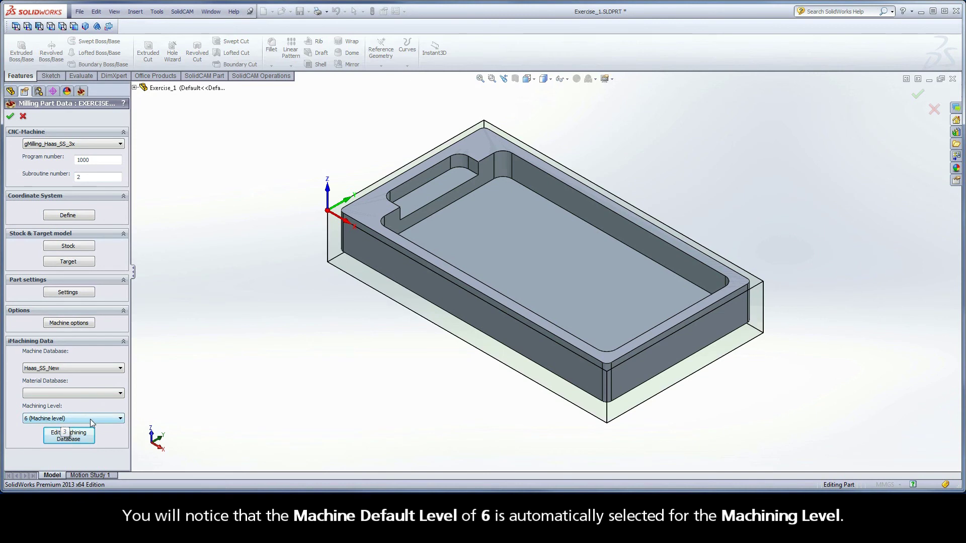
{"action": "left_click", "coordinate": [121, 419]}
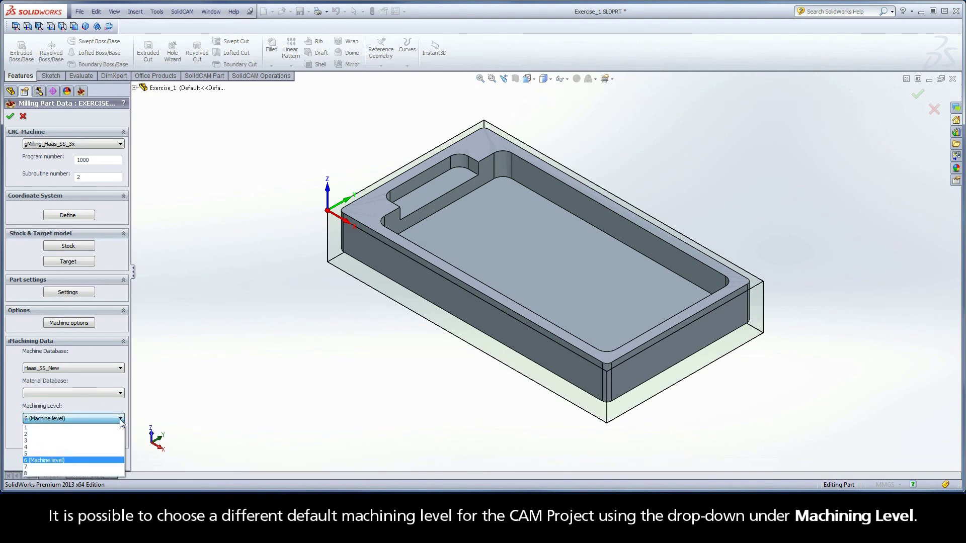
{"action": "left_click", "coordinate": [119, 461]}
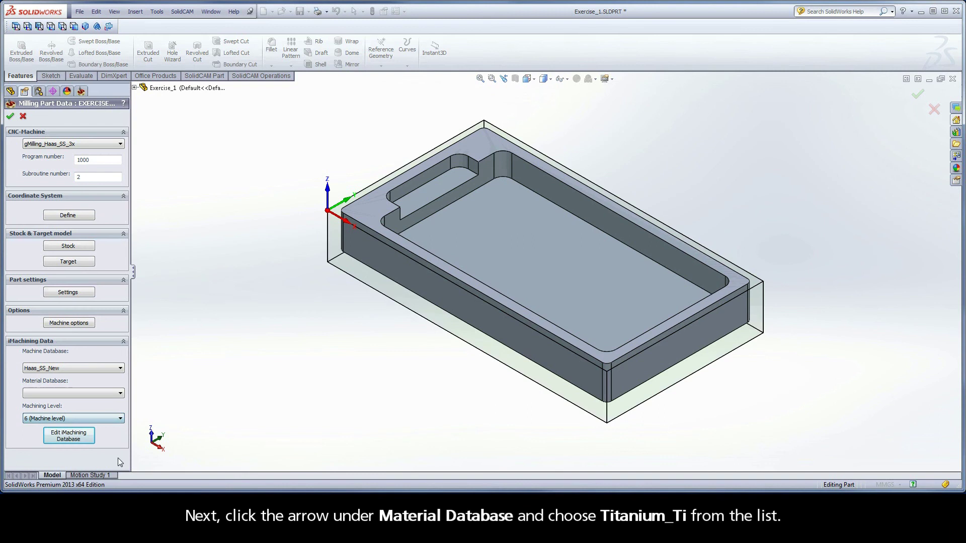
Pick Titanium_Ti from the Material Database dropdown.
{"action": "left_click", "coordinate": [121, 395]}
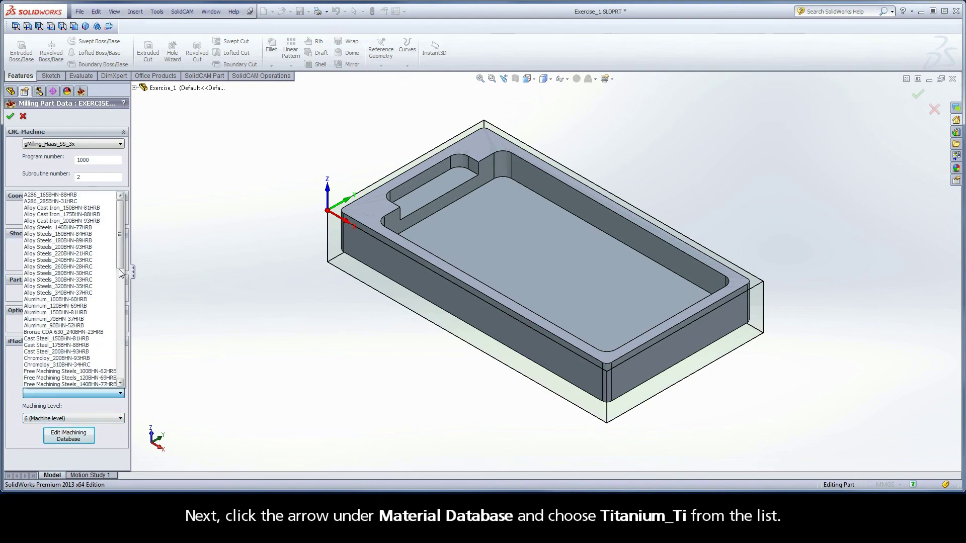
{"action": "left_click_drag", "start_coordinate": [119, 270], "coordinate": [119, 375]}
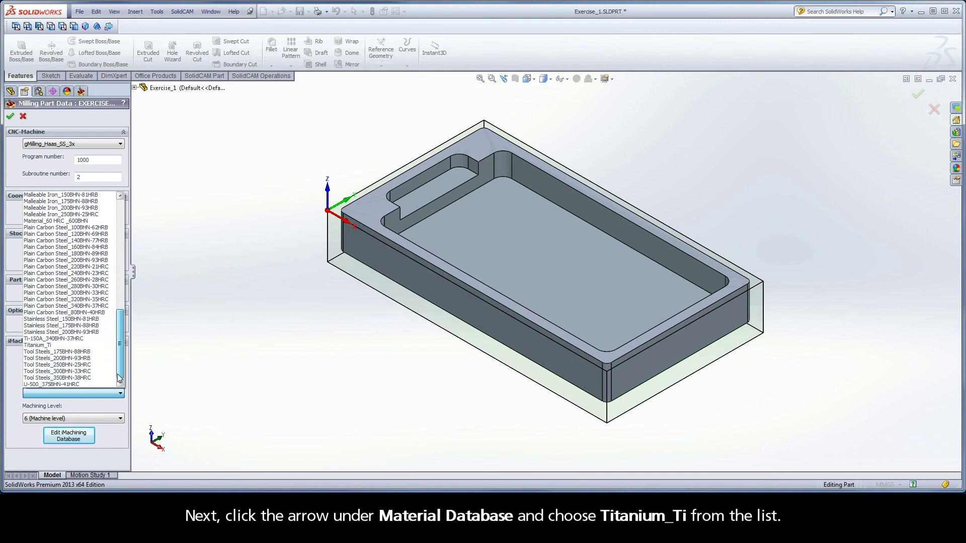
{"action": "left_click", "coordinate": [55, 345]}
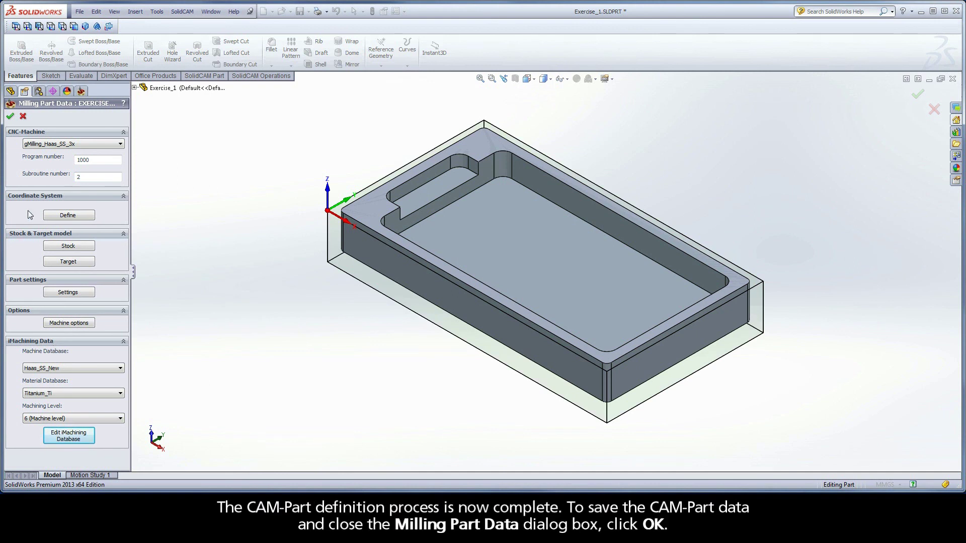
Confirm the Milling Part Data panel with the green OK check mark.
{"action": "left_click", "coordinate": [11, 117]}
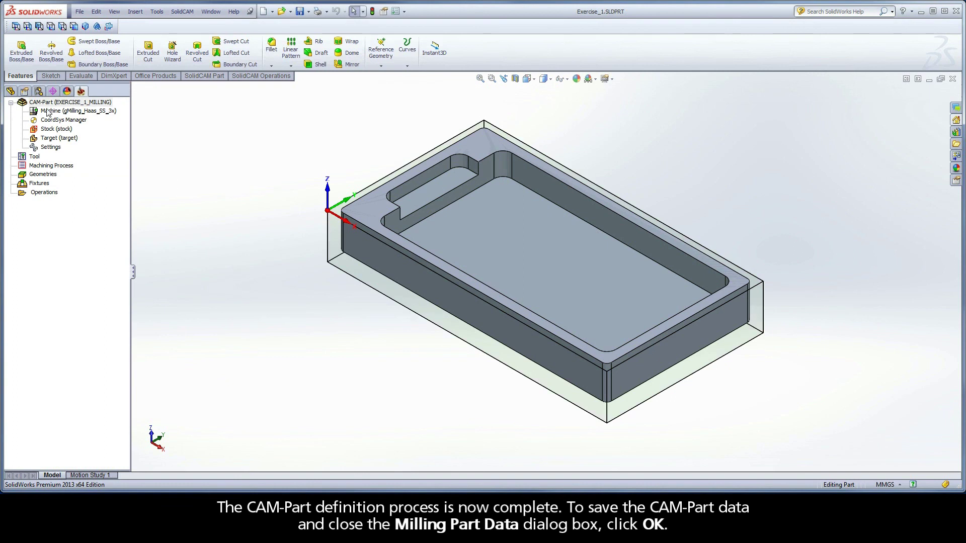